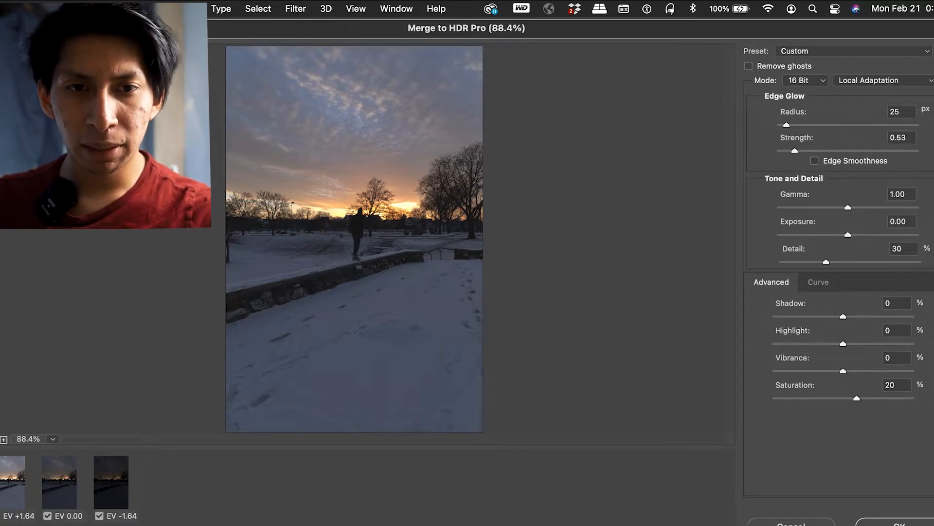
Set the HDR merge's edge glow radius to 181 px and its exposure to 0.45.
click(829, 124)
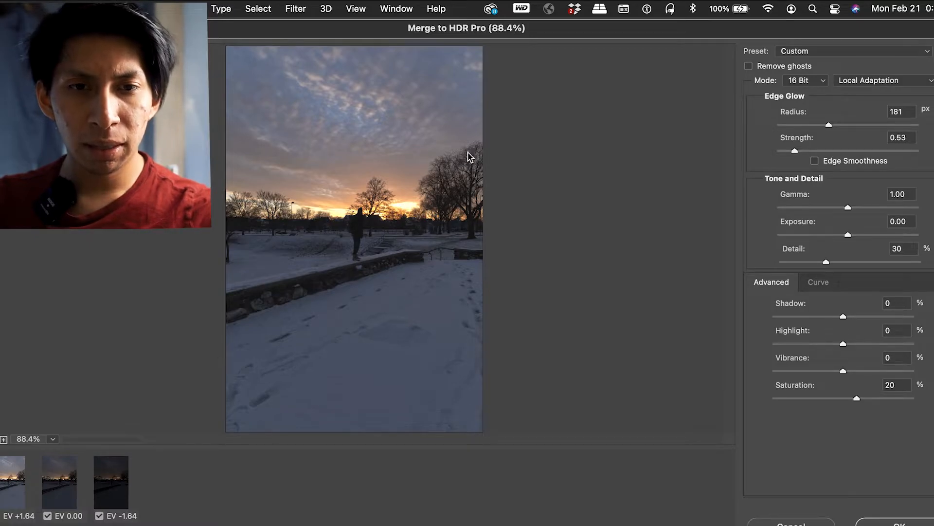
click(5, 439)
click(5, 440)
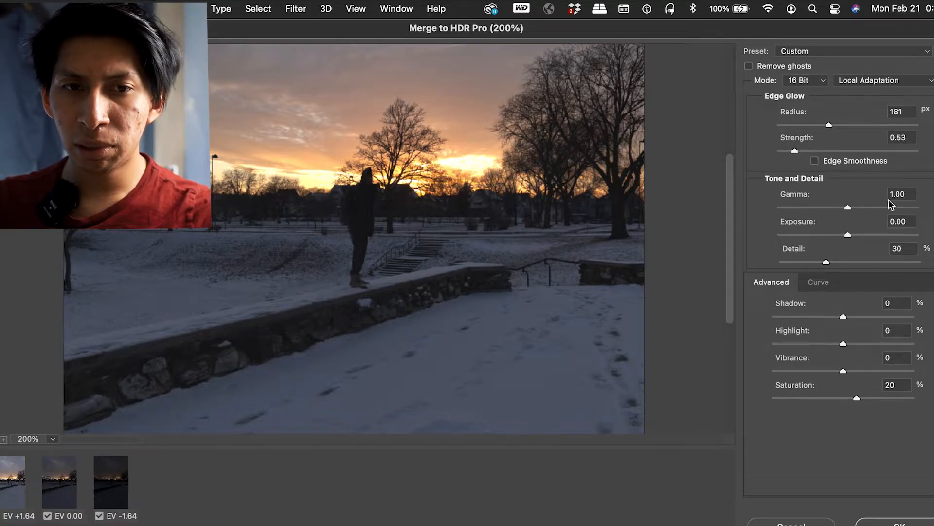
click(849, 236)
drag(850, 235, 856, 235)
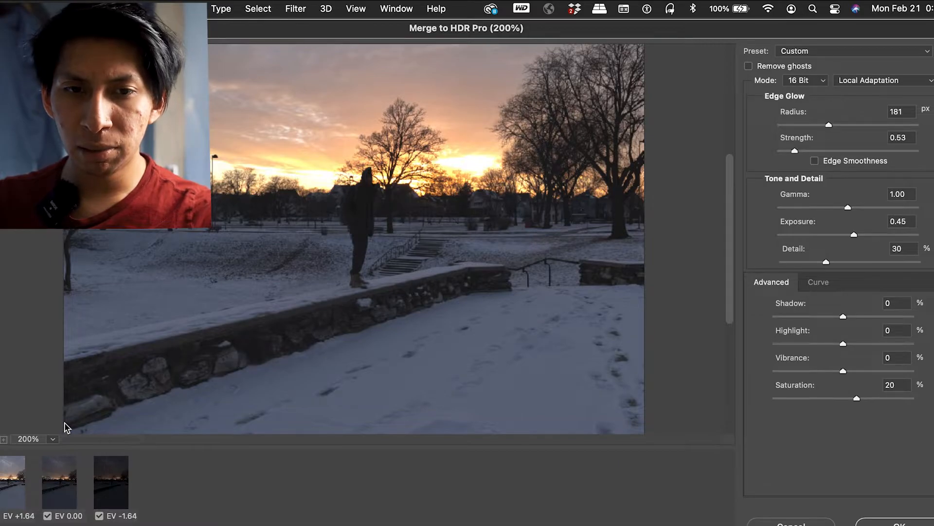
Set shadow to 33%, highlight to -65%, vibrance to -10% and saturation to 50%, and accept the HDR merge.
click(2, 440)
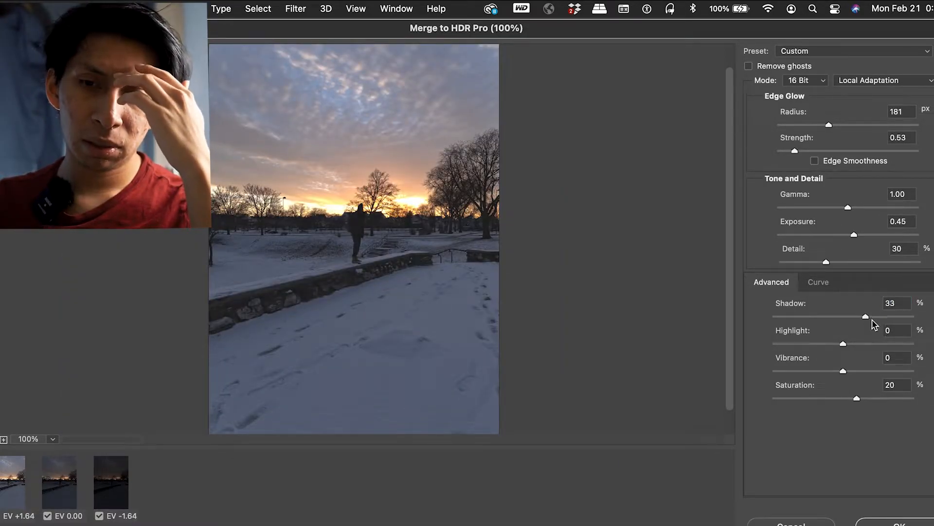
drag(869, 344, 799, 344)
click(880, 371)
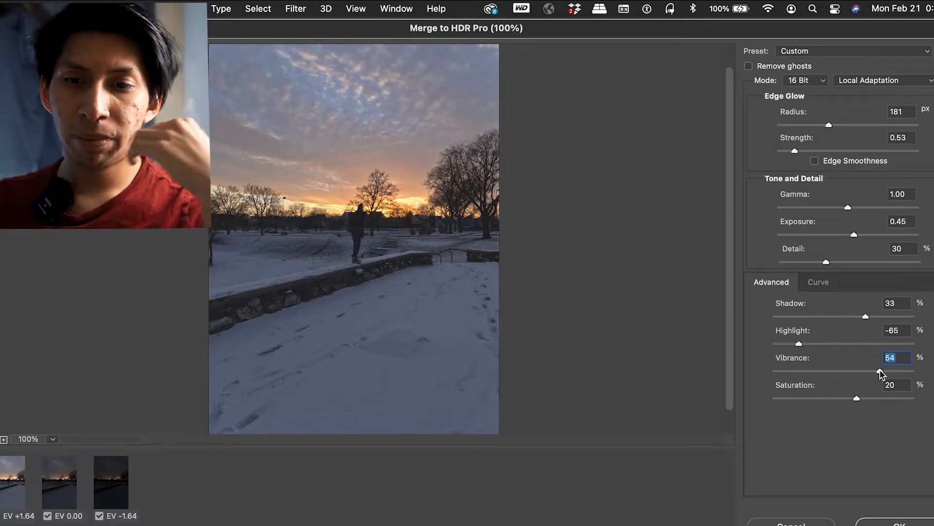
click(812, 372)
click(878, 398)
click(837, 371)
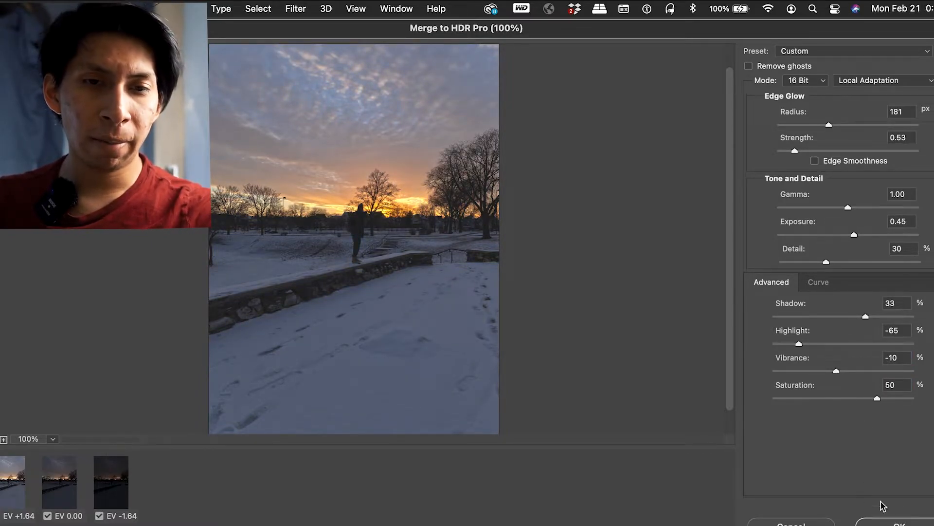
click(906, 522)
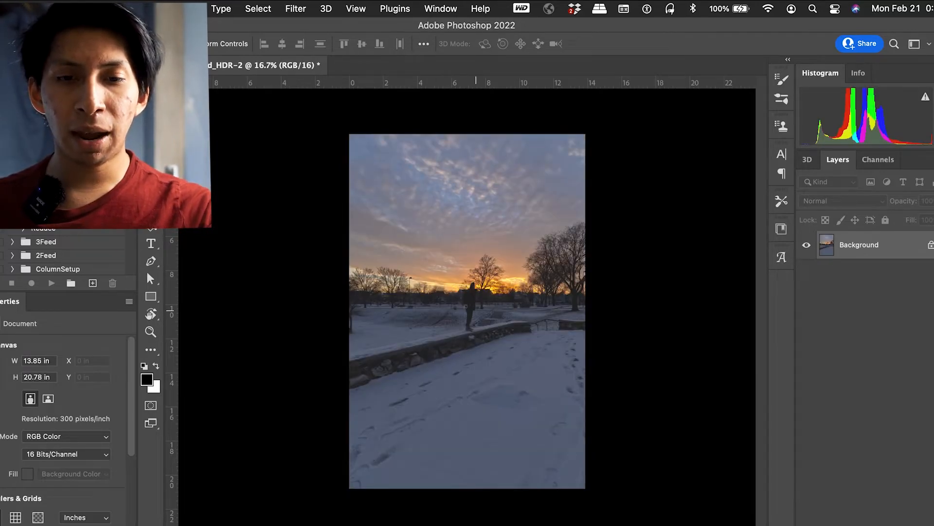
Examine the merged image up close around the standing figure, the trees, the stone wall and the snowy foreground.
key(z)
drag(461, 297, 527, 322)
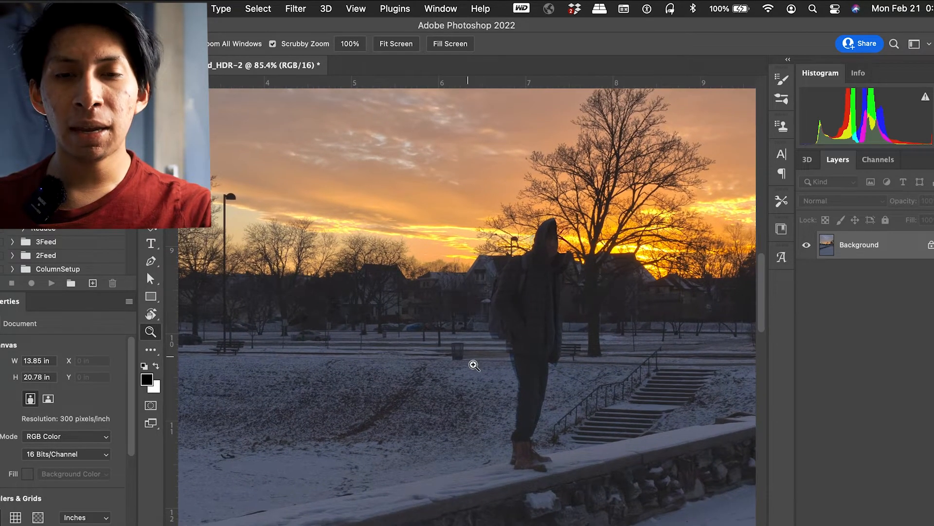
drag(556, 298, 472, 284)
drag(472, 284, 638, 227)
drag(459, 271, 430, 299)
key(v)
key(z)
drag(572, 261, 392, 198)
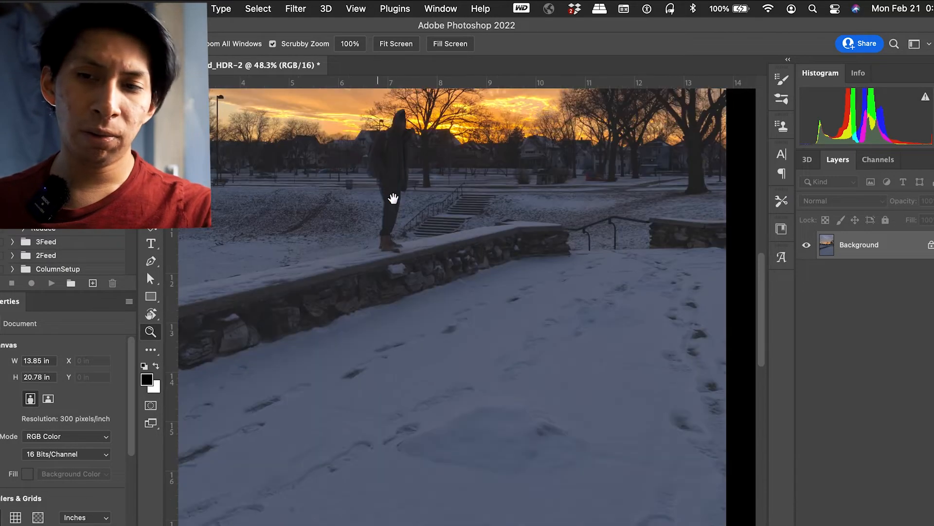
Add a Curves adjustment layer above the background with an RGB curve point at input 88, output 85.
click(879, 524)
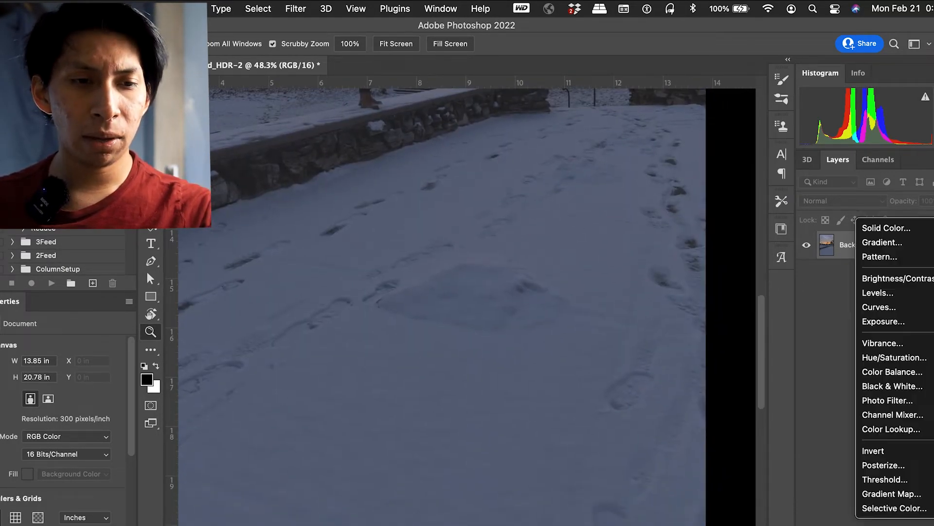
click(902, 312)
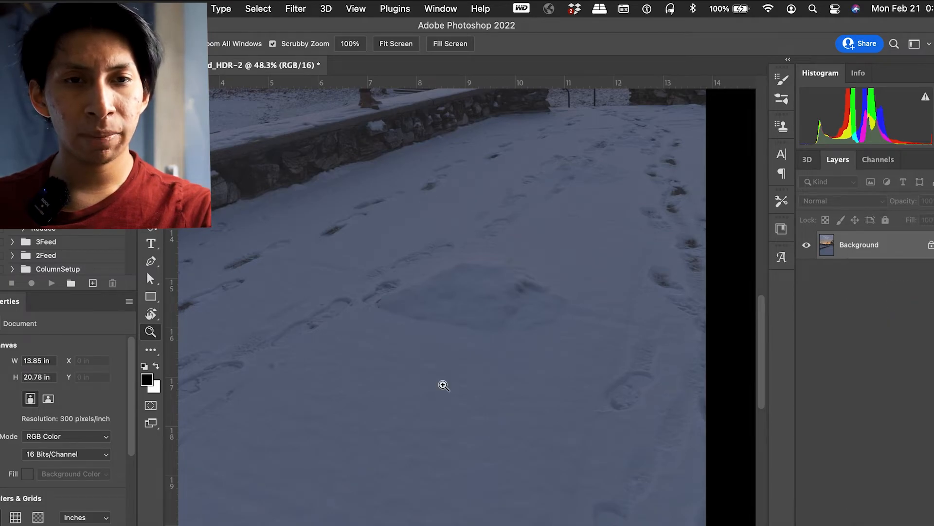
mouse_move(52, 441)
mouse_down()
mouse_move(52, 453)
mouse_move(50, 445)
mouse_up()
Switch to Lightroom Classic and compare the bracketed source exposures IMG_0457 and IMG_0456 at full view.
click(743, 524)
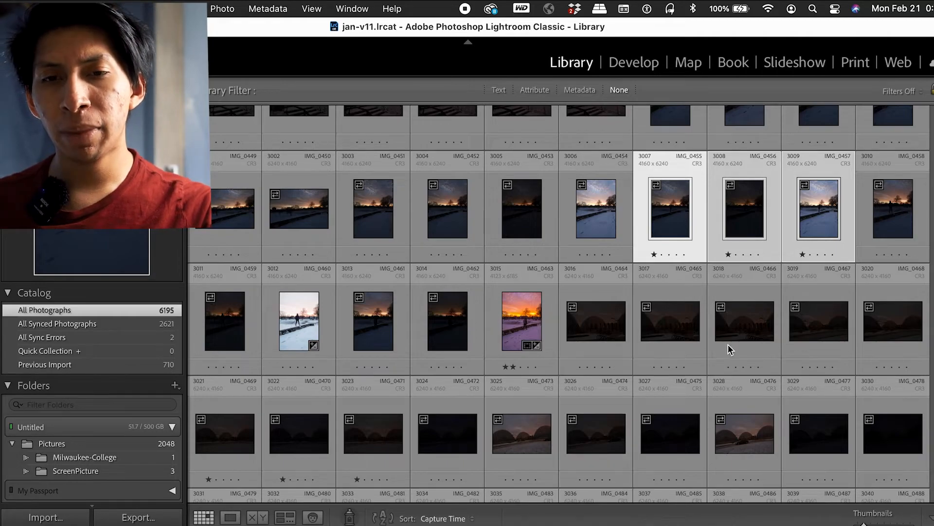
click(815, 211)
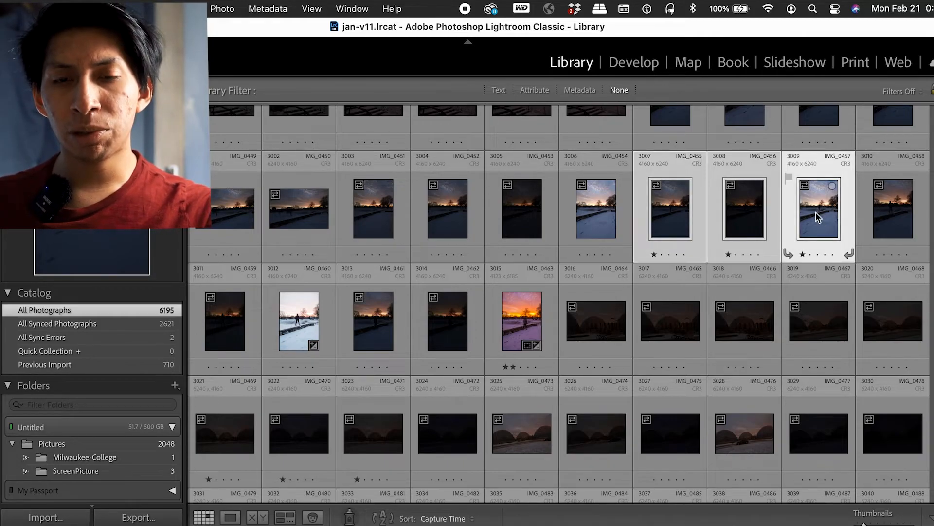
double_click(816, 212)
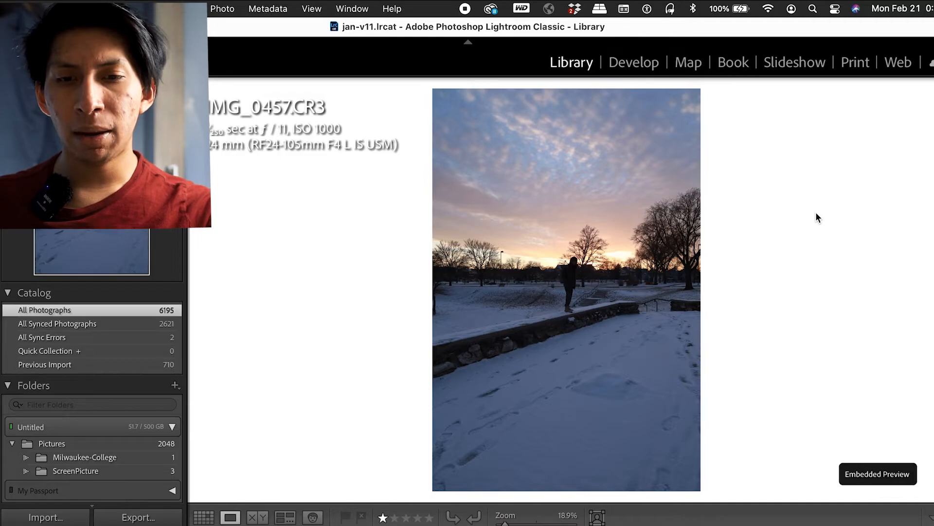
key(Left)
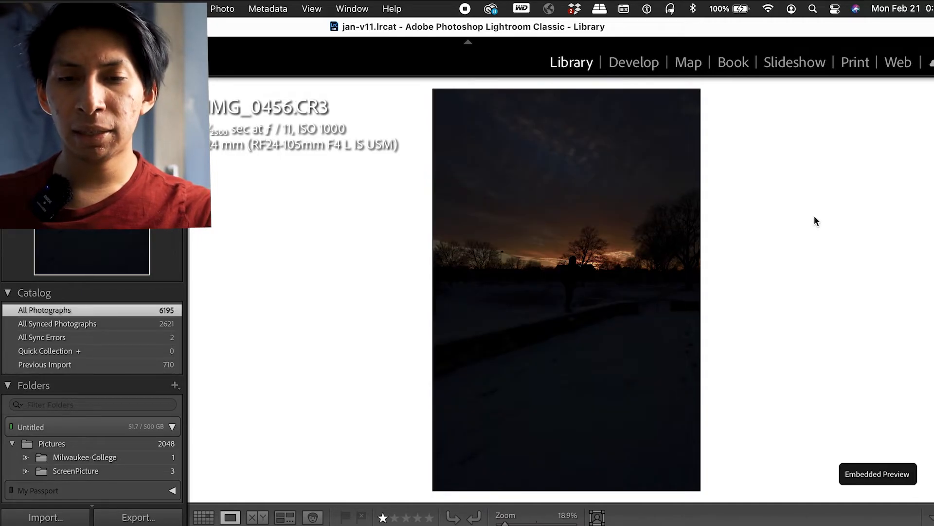
key(Right)
Switch back to Photoshop and inspect the sky, clouds and horizon of the merged image up close and as a whole.
click(799, 525)
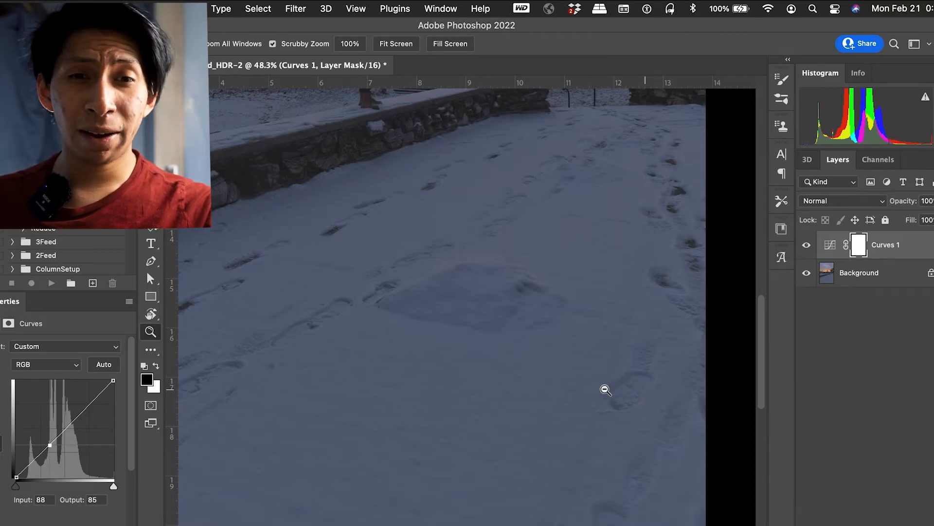
alt+click(606, 390)
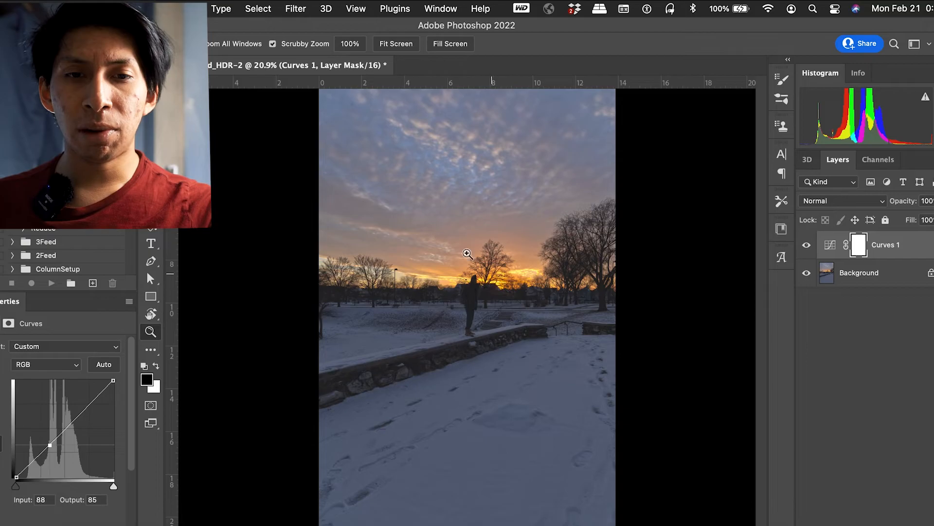
drag(432, 178, 499, 230)
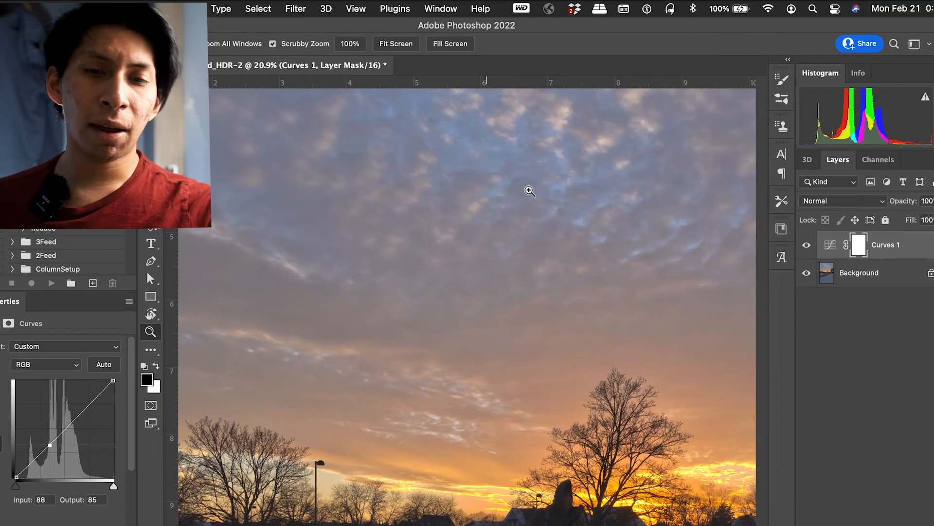
drag(336, 221, 463, 340)
drag(519, 199, 366, 99)
key(super+0)
key(v)
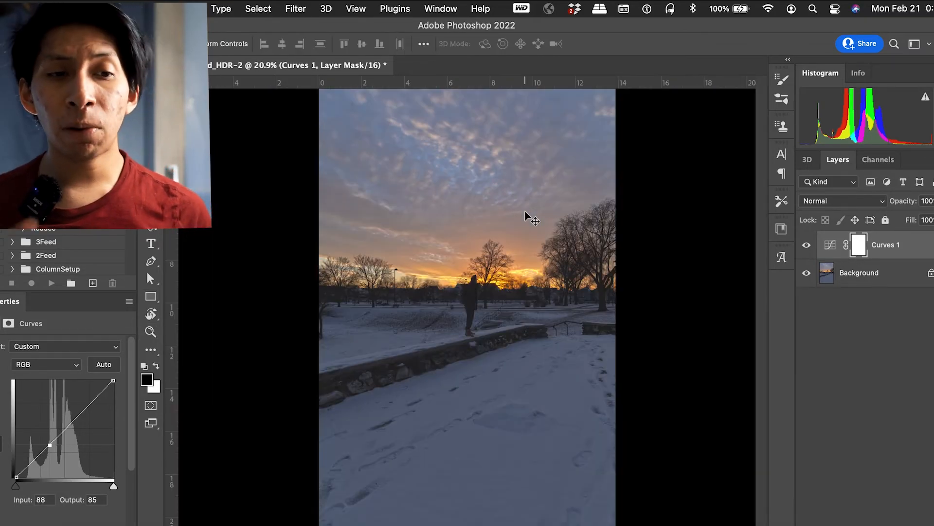